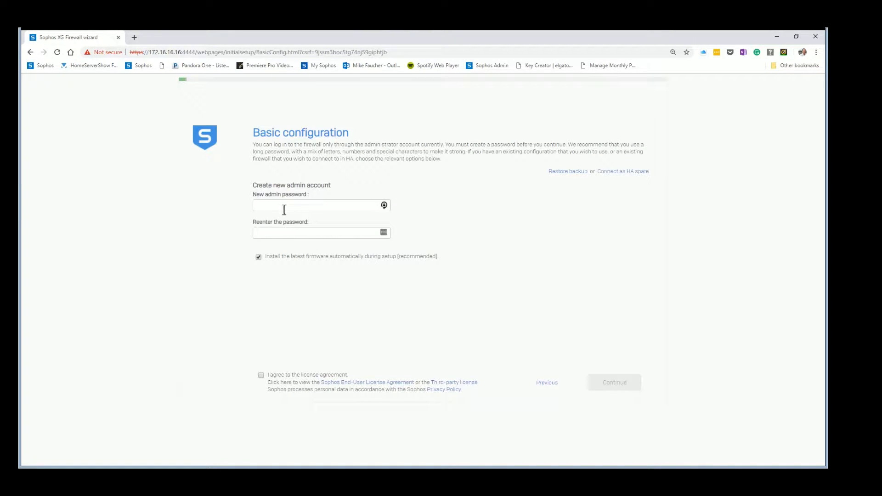
- Complete the basic configuration with a new, confirmed admin password, automatic firmware installation turned off and the license agreement accepted
click(285, 210)
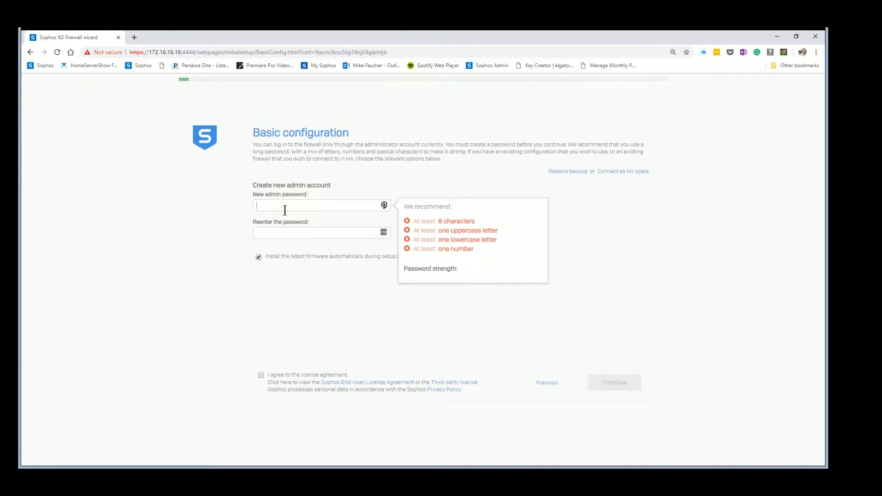
text(•••••••••)
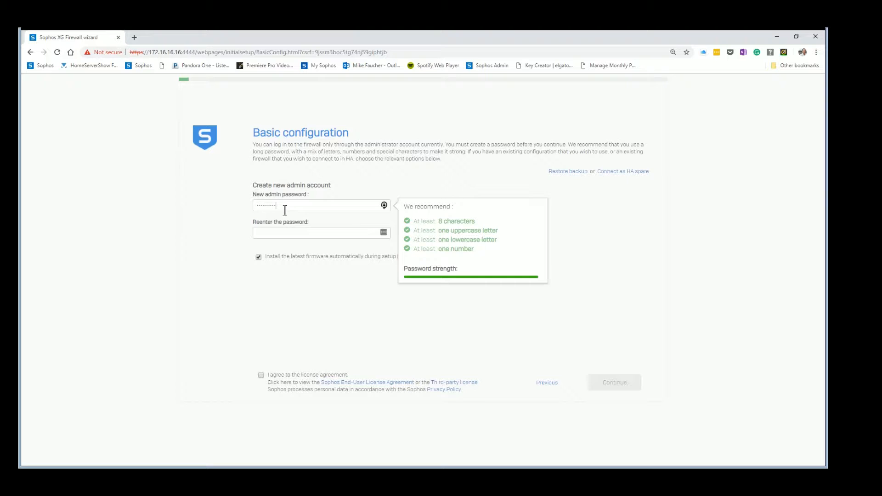
key(Tab)
text(••)
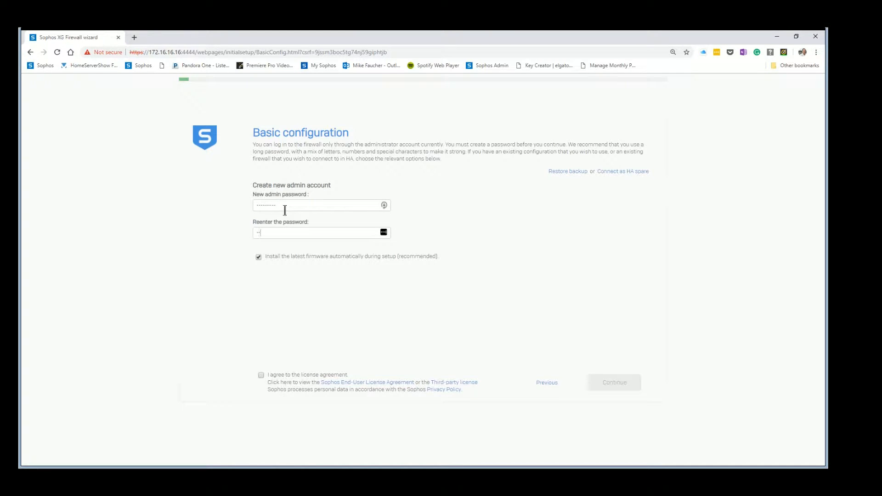
text(•••••••)
click(261, 375)
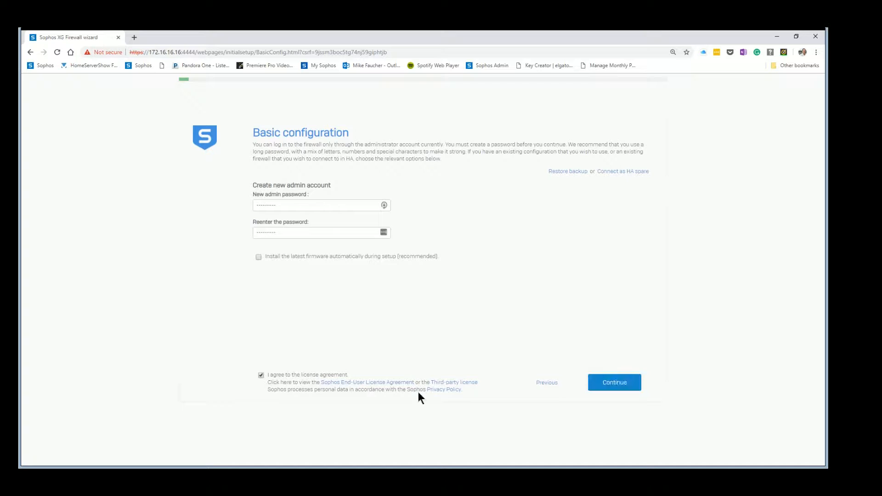
click(603, 385)
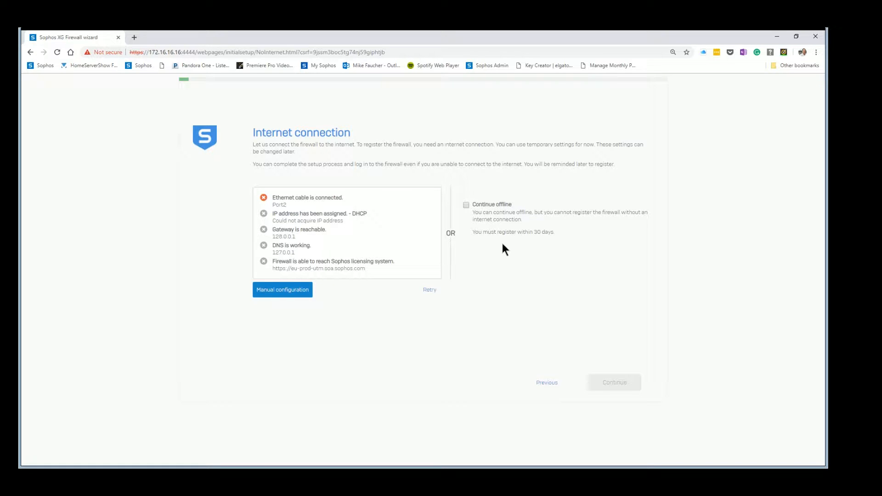
- Choose to continue the firewall setup offline and confirm advancing without registering the device
click(466, 204)
click(613, 390)
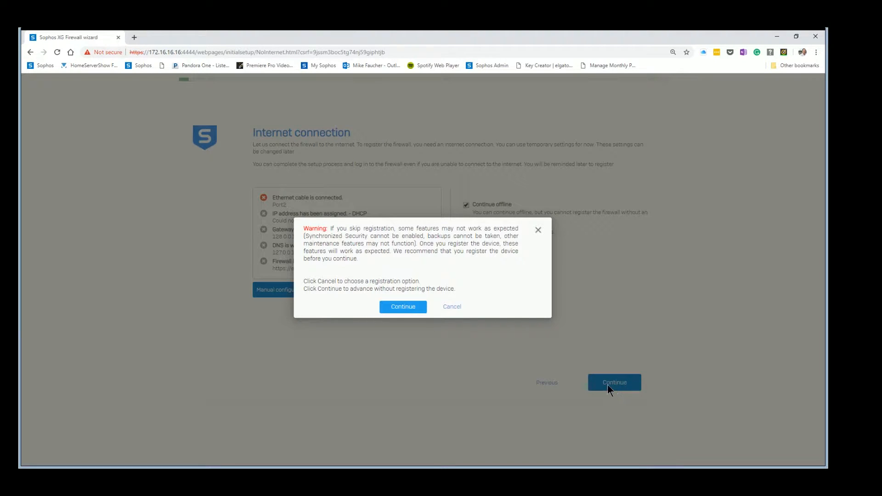
click(412, 307)
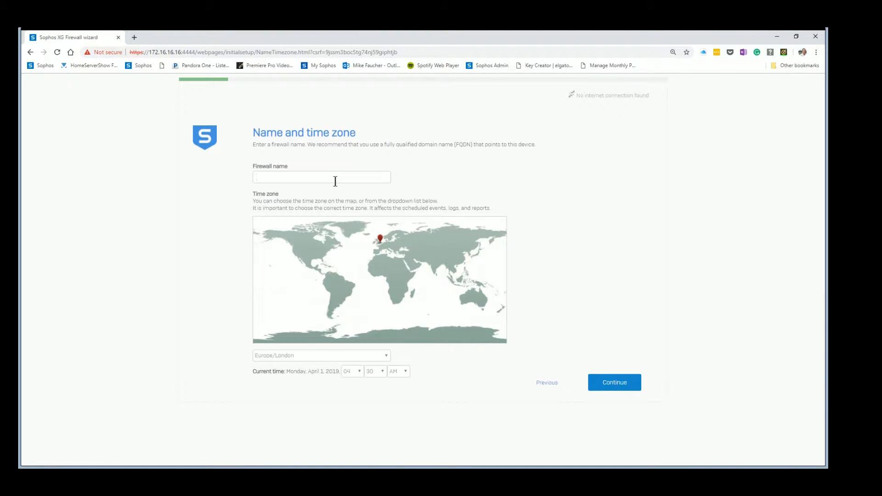
- Name the firewall Test_Firewall and set its time zone to America/Los_Angeles
text(Test_Firewall)
click(325, 266)
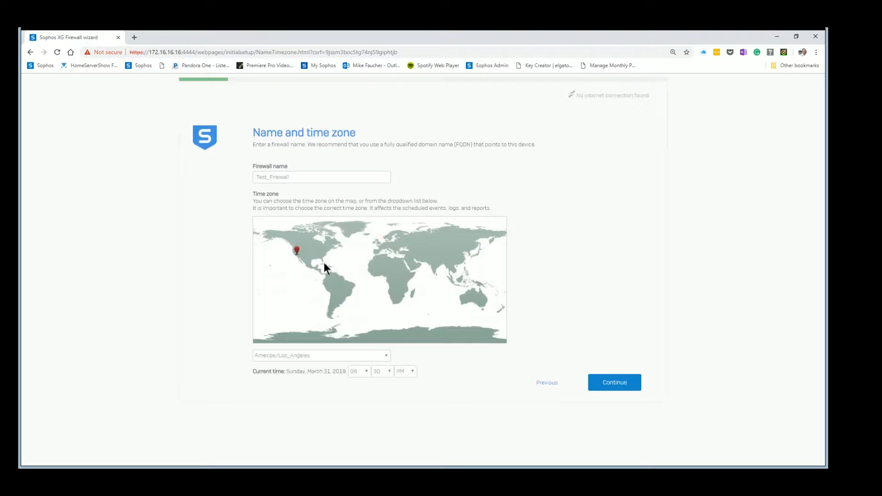
click(606, 390)
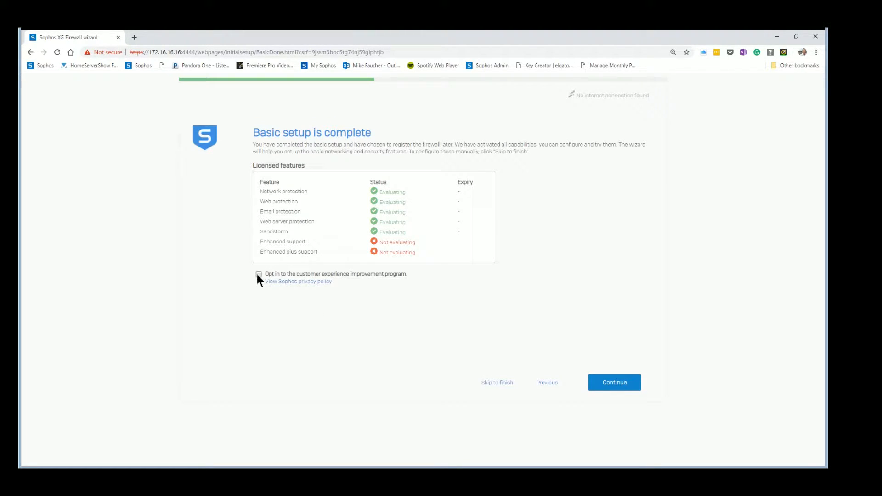
- Keep the default LAN configuration and enable protection against network threats, malicious websites and malware in web downloads
click(619, 386)
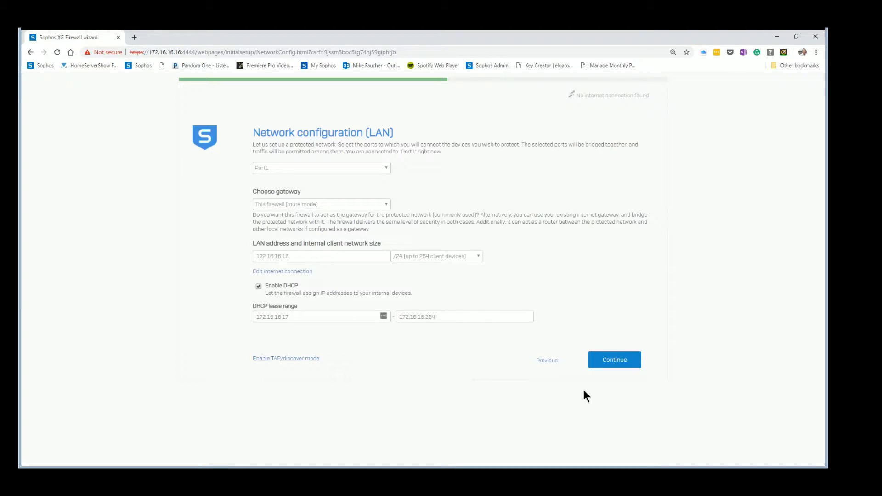
click(611, 363)
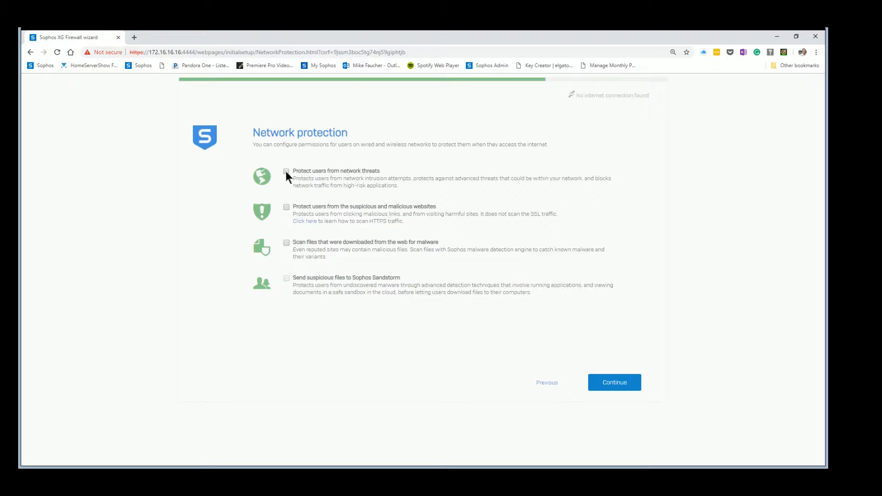
click(286, 208)
click(612, 382)
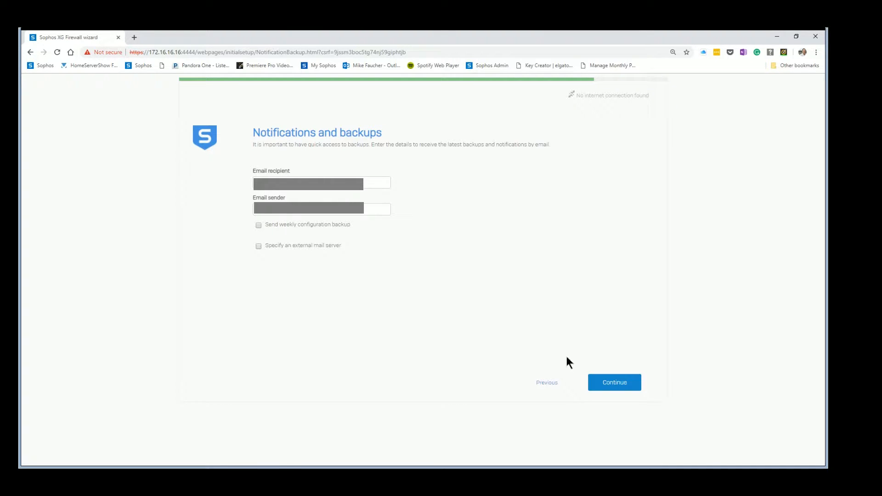
- Accept the notification and backup settings and finish the setup wizard to apply the configuration
click(604, 381)
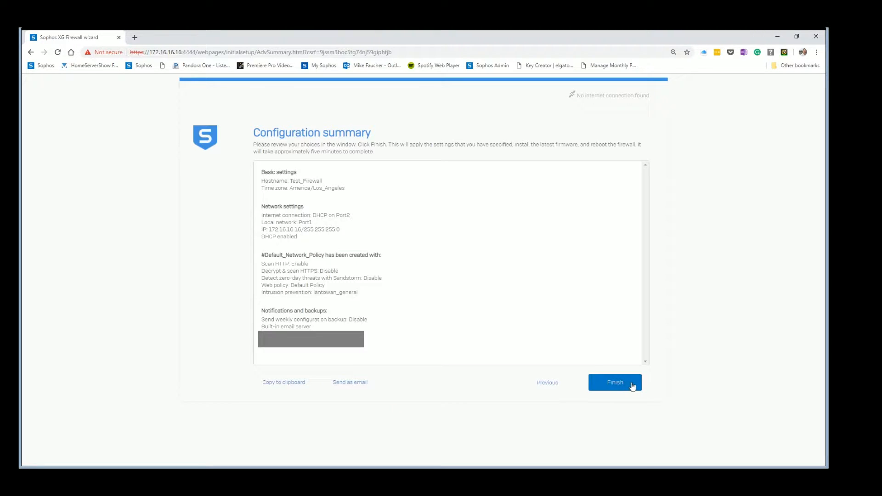
click(602, 382)
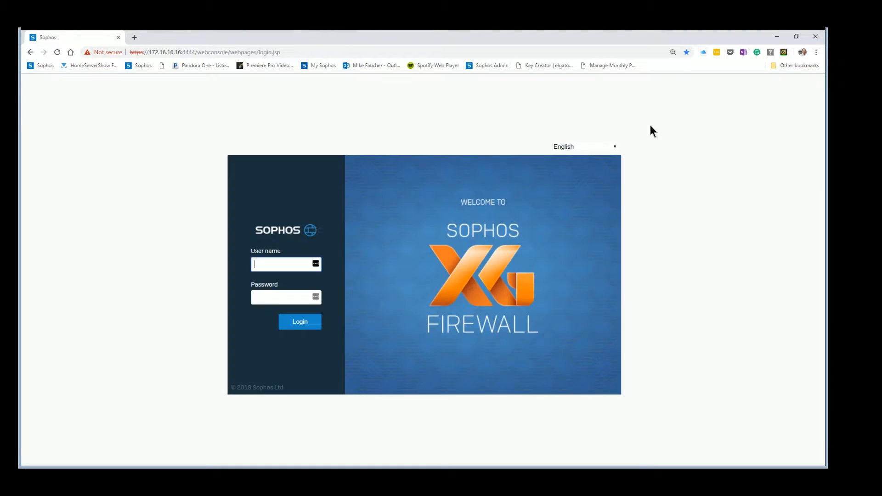
- Log in to the firewall console as admin with the account password and skip the registration
text(ad)
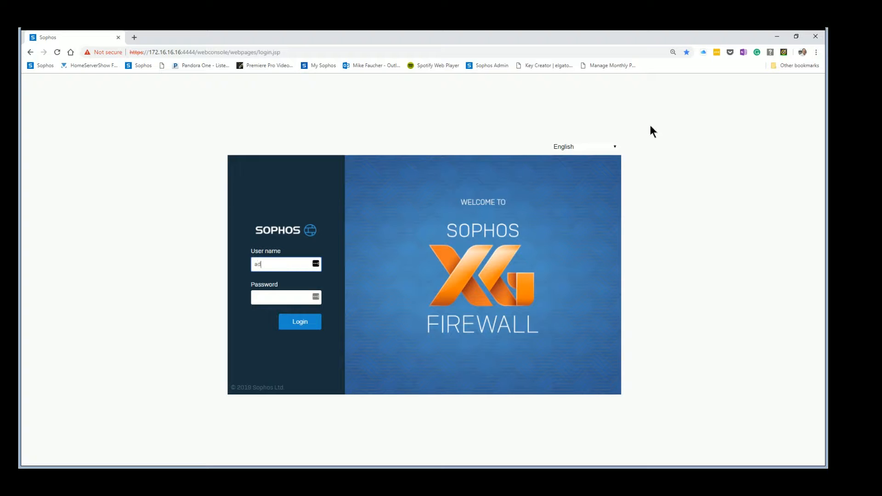
text(min)
key(Tab)
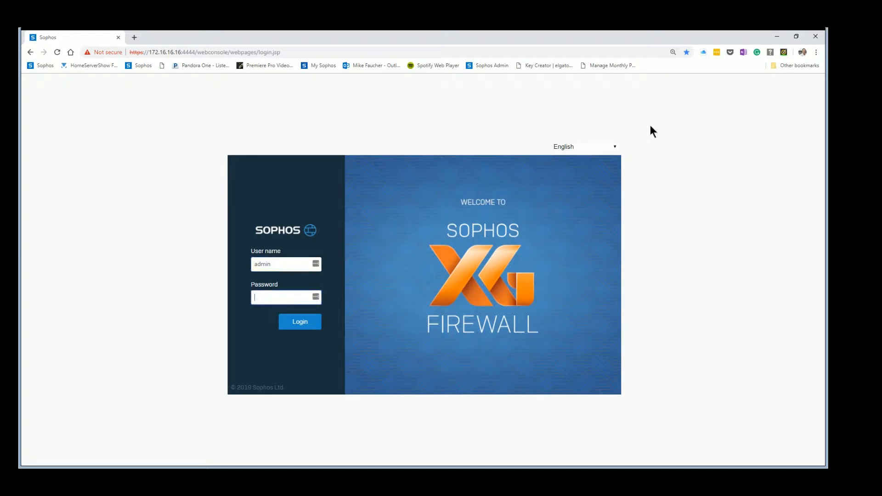
text(••••••••)
click(310, 324)
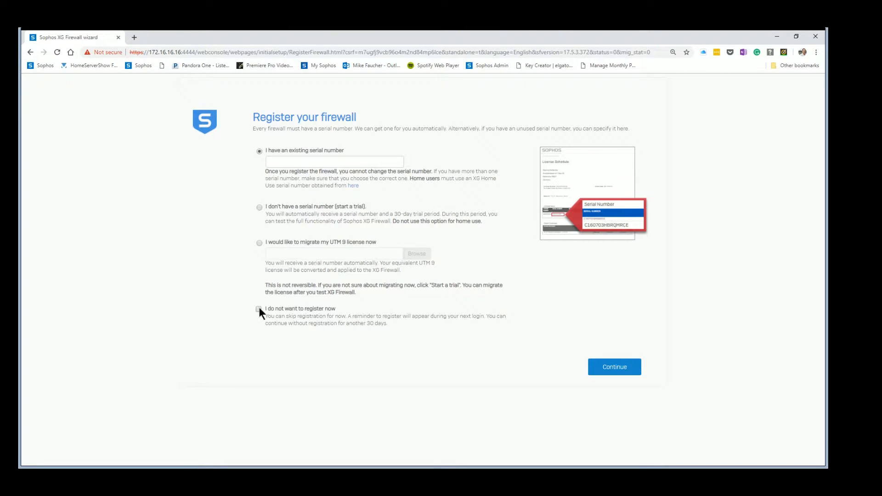
click(609, 370)
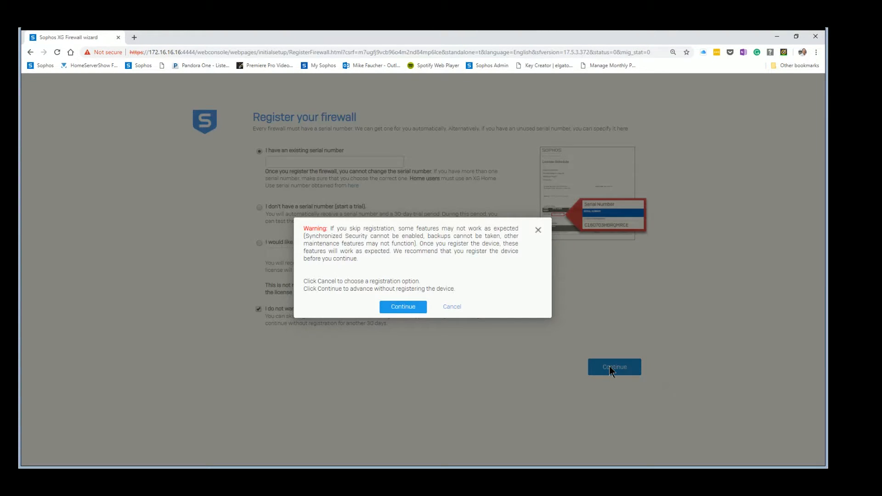
click(401, 311)
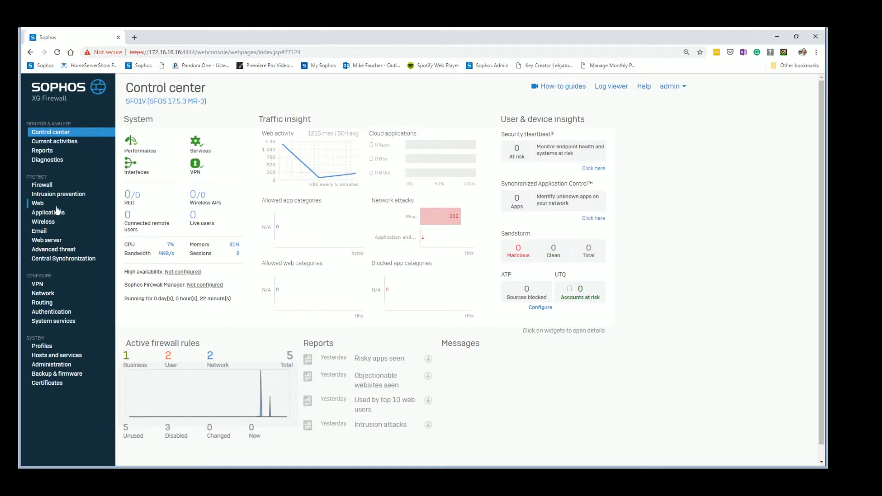
- Examine the #Default_Network_Policy firewall rule's source, destination, web scanning, advanced and logging settings, and leave the rule without saving
click(44, 186)
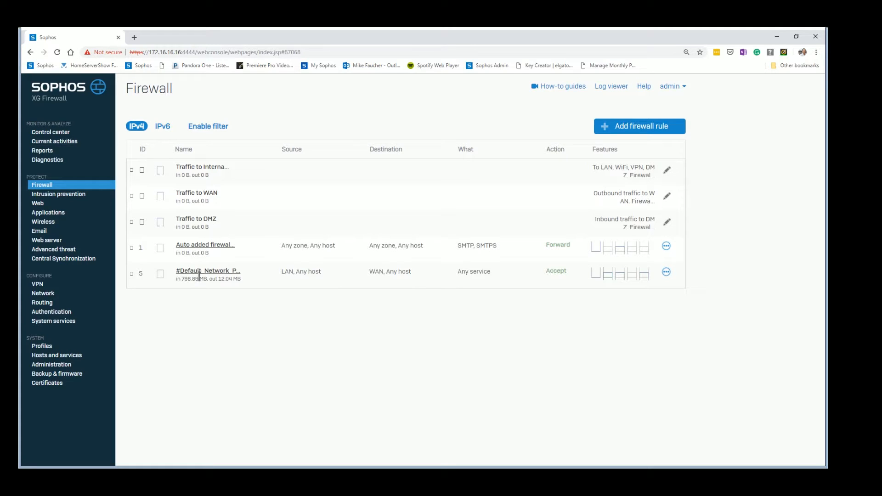
click(197, 274)
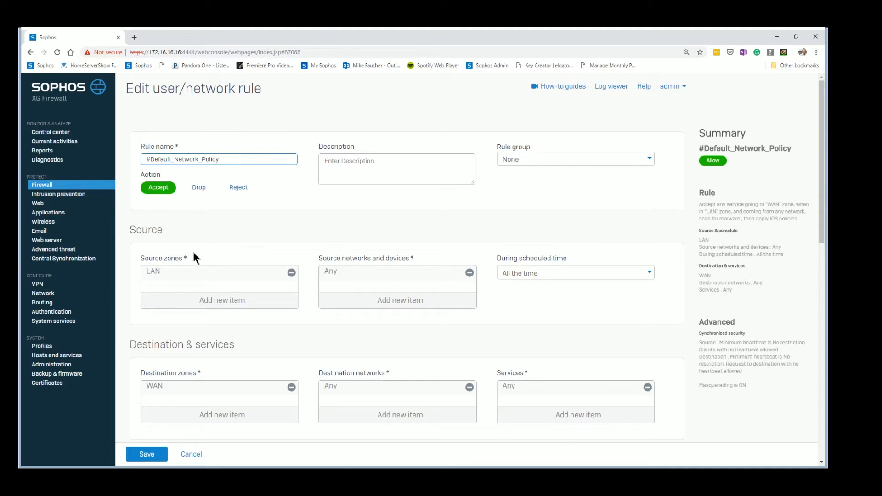
mouse_move(166, 280)
drag(824, 244, 825, 295)
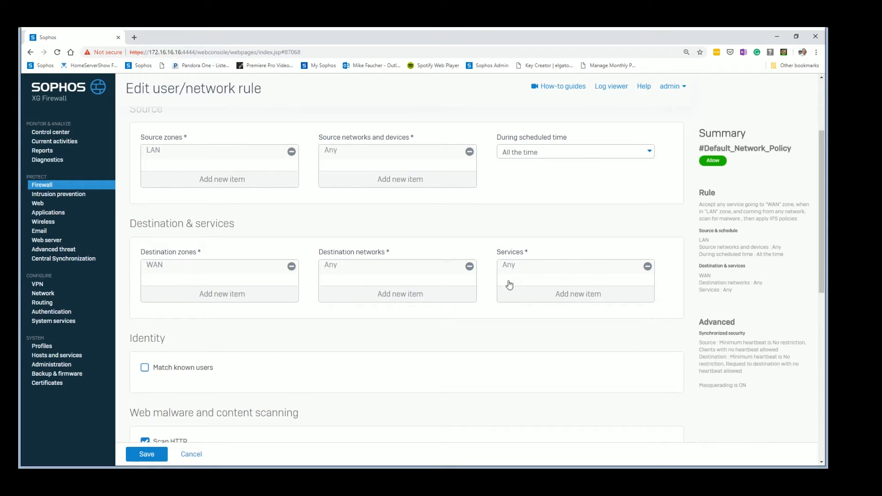
scroll(434, 423, up, 3)
scroll(434, 424, down, 10)
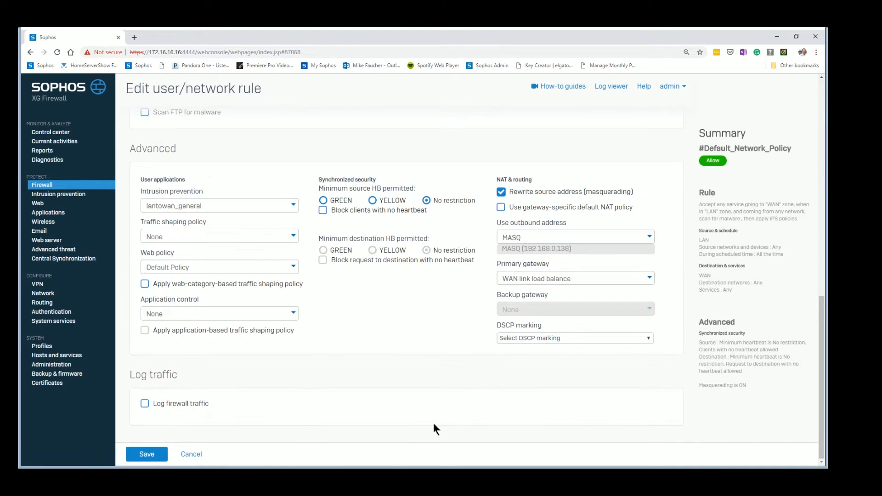
scroll(433, 423, up, 3)
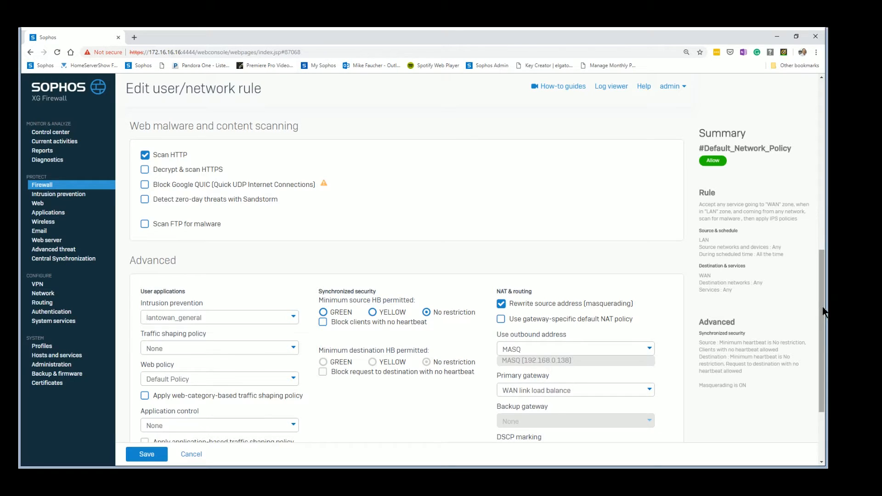
drag(822, 312, 820, 232)
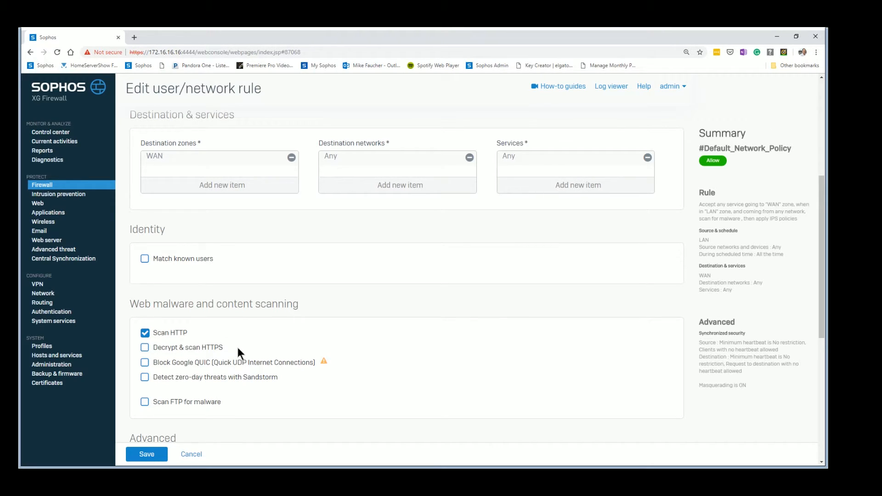
scroll(280, 381, up, 5)
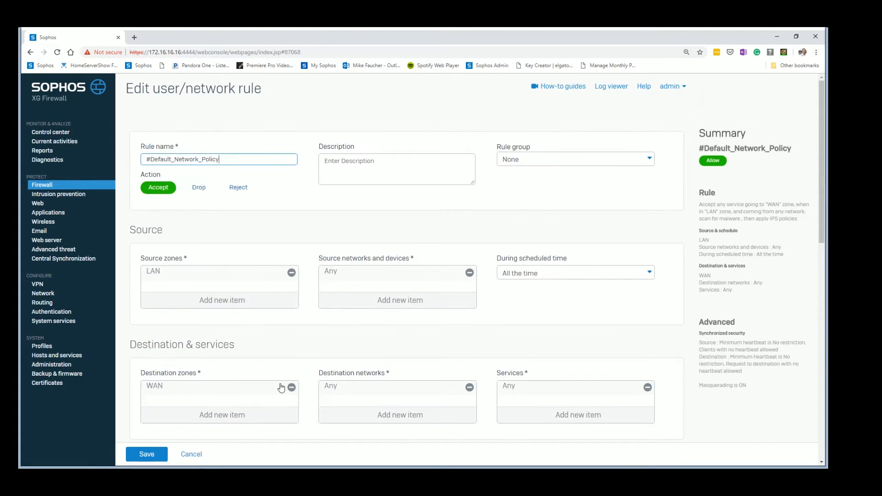
scroll(279, 381, down, 11)
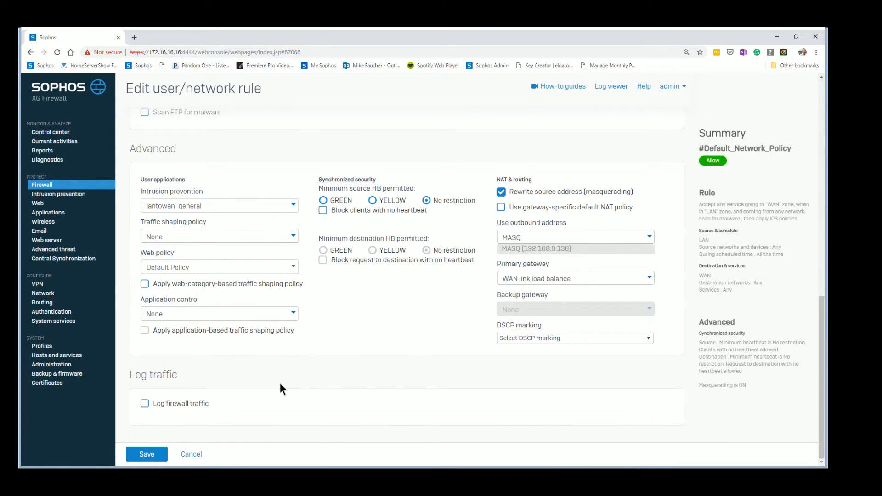
mouse_move(820, 359)
mouse_down()
mouse_move(817, 323)
mouse_move(819, 359)
mouse_up()
click(181, 454)
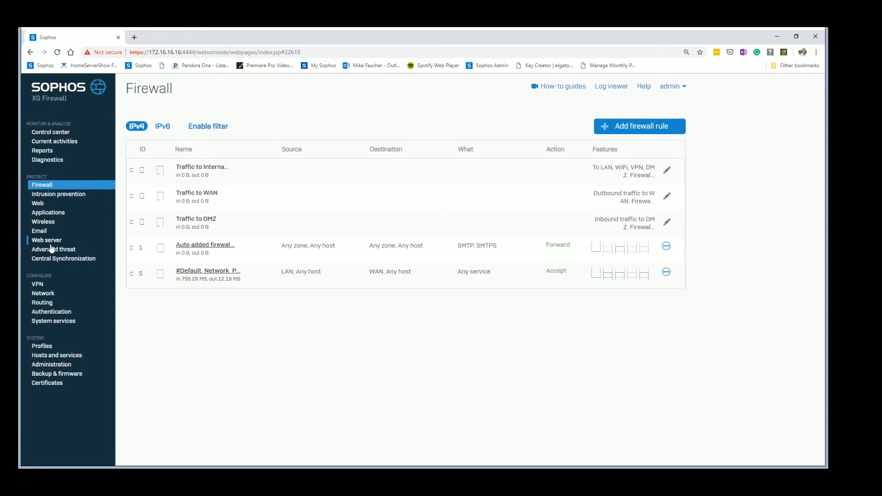
- Open the Port1 network interface and examine its network zone and IPv4 configuration
click(51, 294)
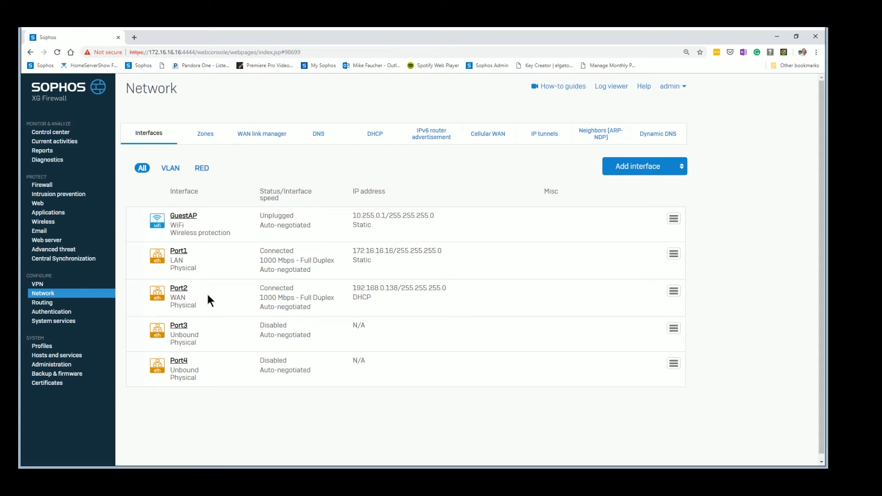
click(180, 254)
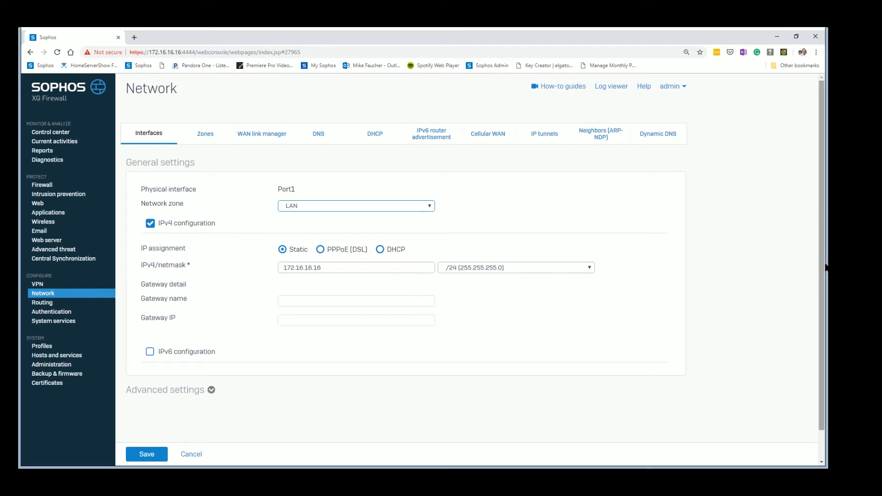
mouse_move(820, 269)
mouse_down()
mouse_move(820, 312)
mouse_move(817, 283)
mouse_up()
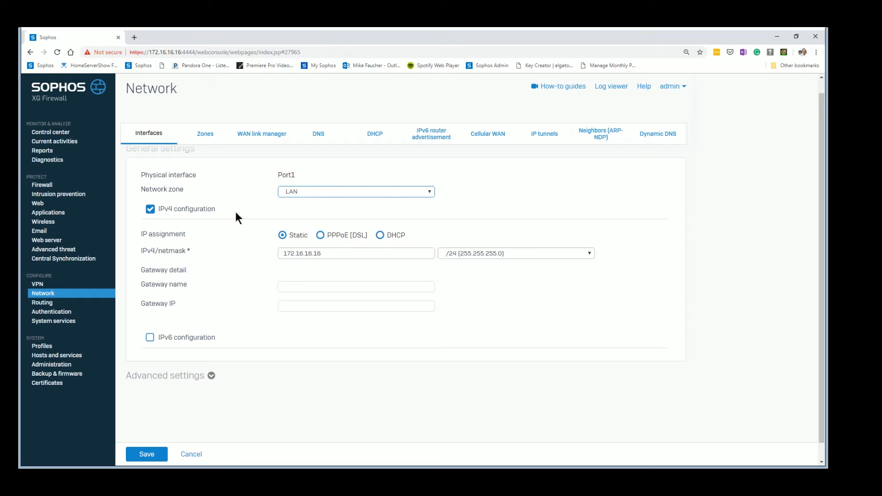
- Set the start IP of the Default_DHCP_Server's dynamic lease range to 172.16.16.100
click(378, 124)
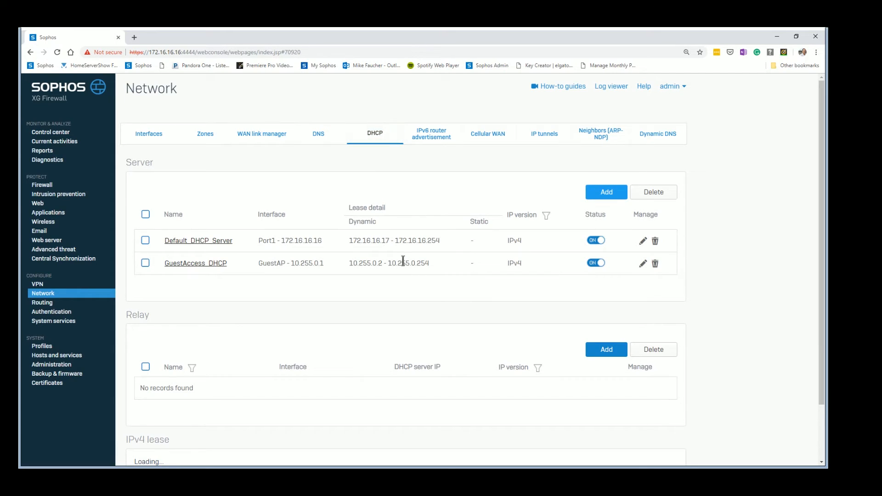
click(203, 246)
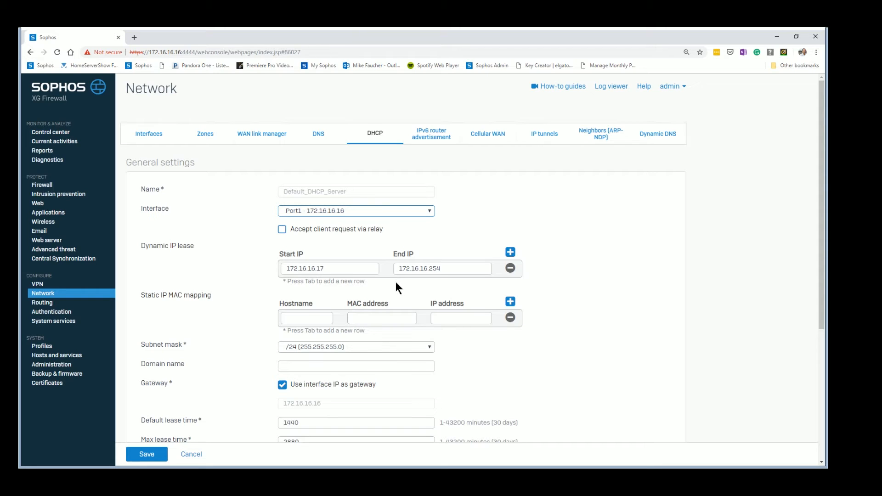
click(359, 270)
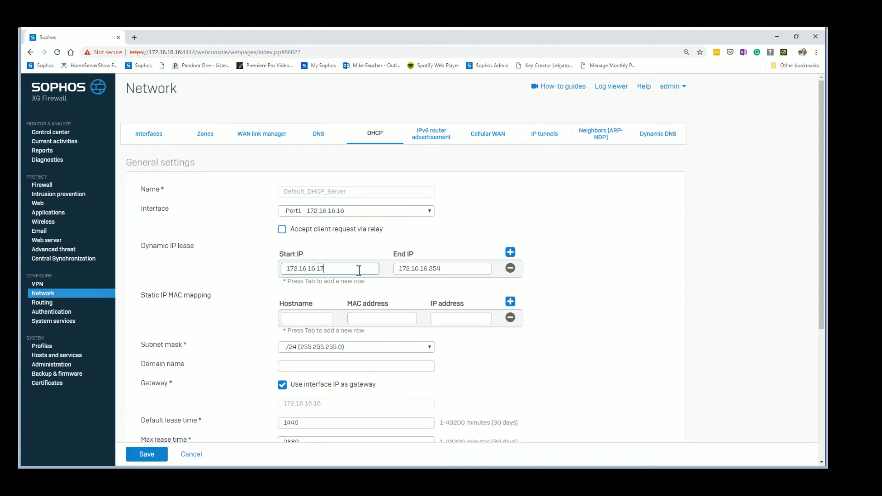
key(BackSpace)
text(100)
drag(821, 292, 821, 356)
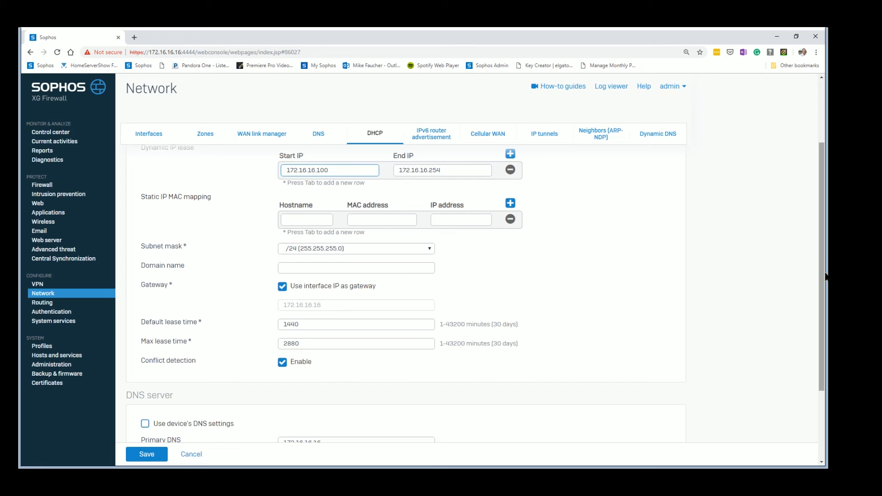
drag(819, 277, 825, 355)
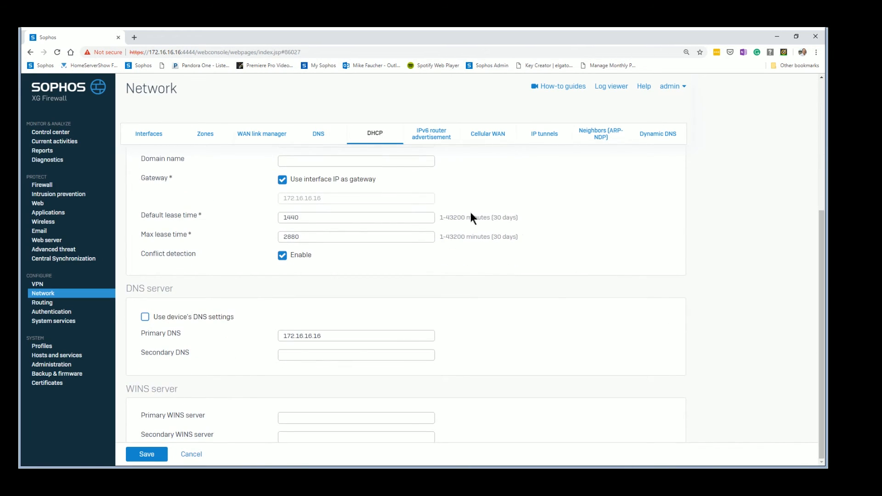